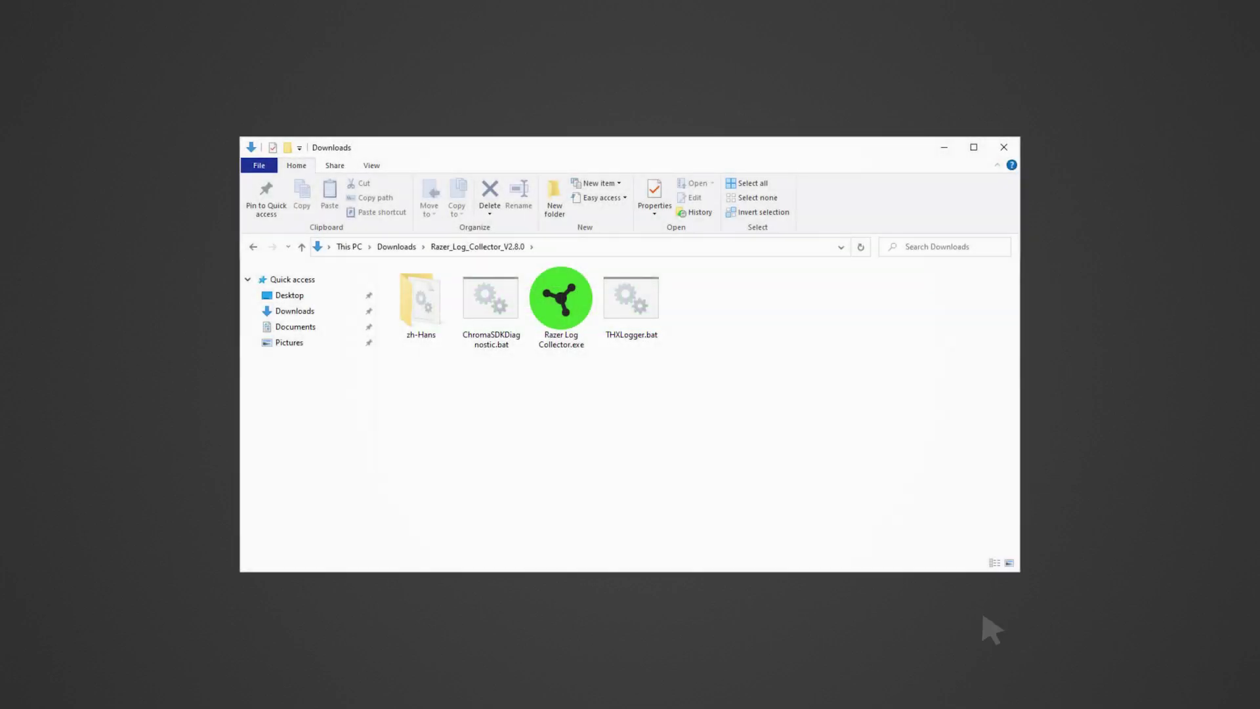
Start Razer Log Collector.exe (v2.8) from its downloaded folder in File Explorer.
double_click(561, 302)
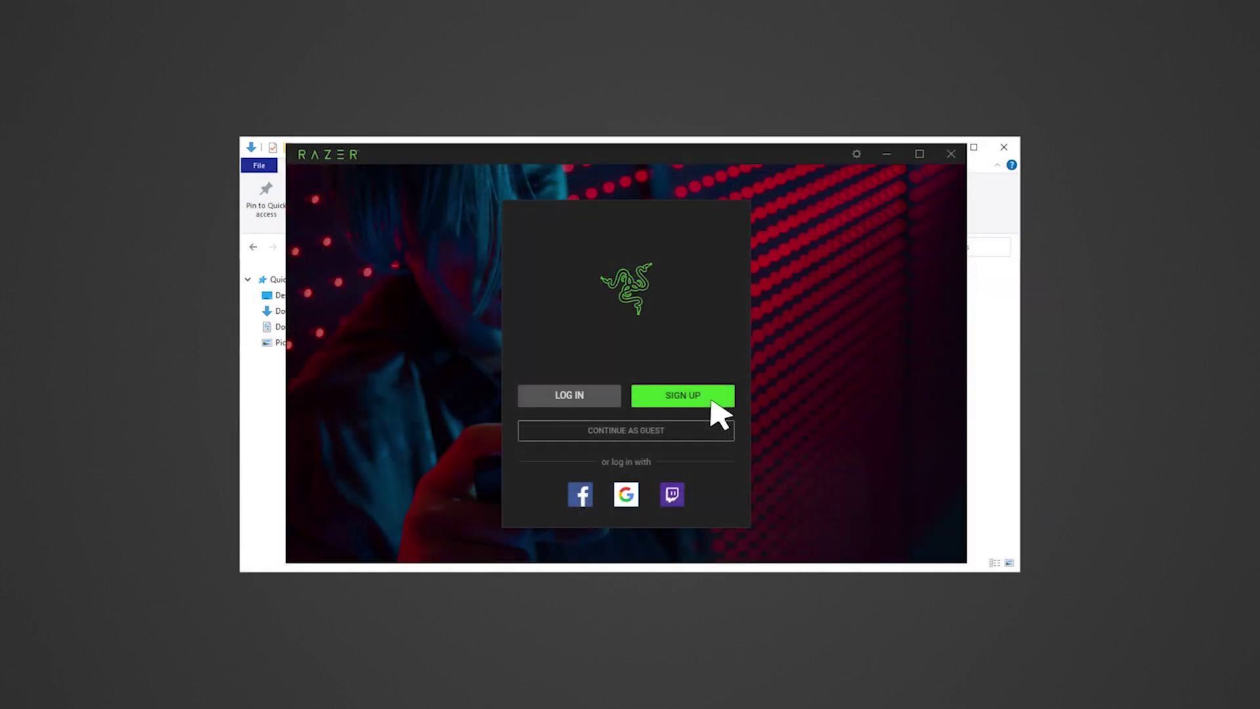
Begin Razer ID sign-up and enter the new account's Razer ID and e-mail address.
left_click(713, 403)
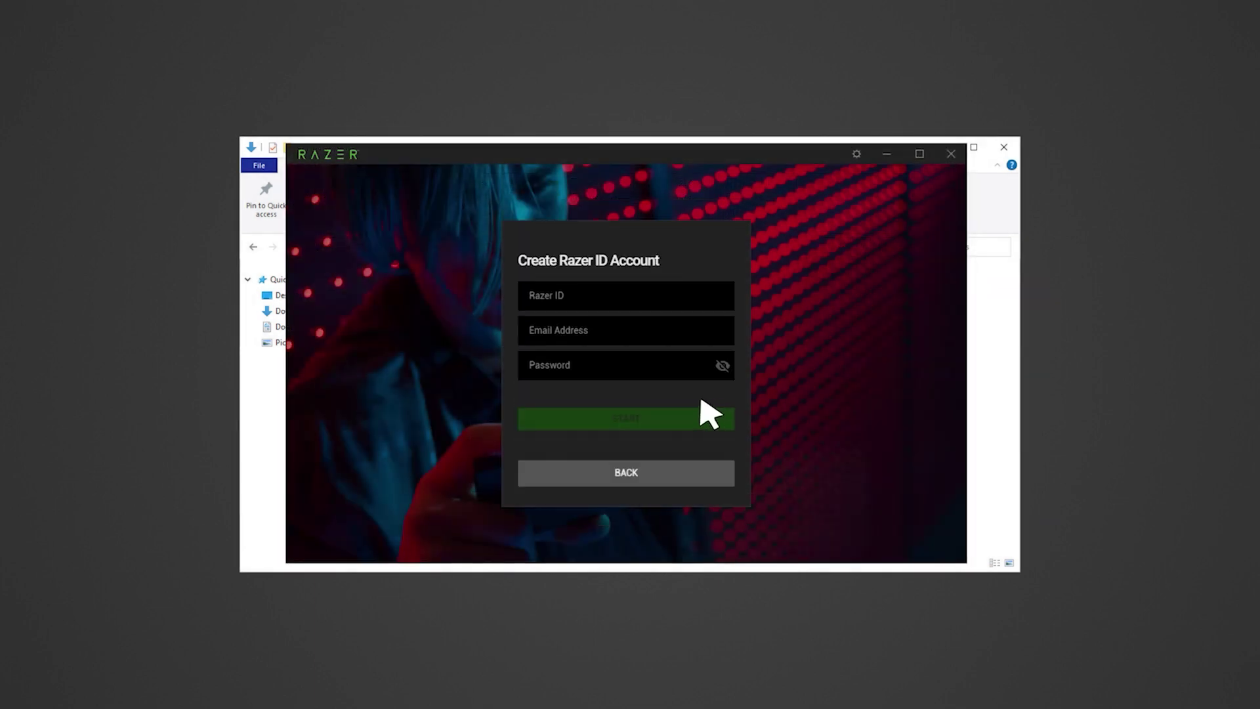
left_click(614, 297)
type("johnsampleman")
left_click(661, 334)
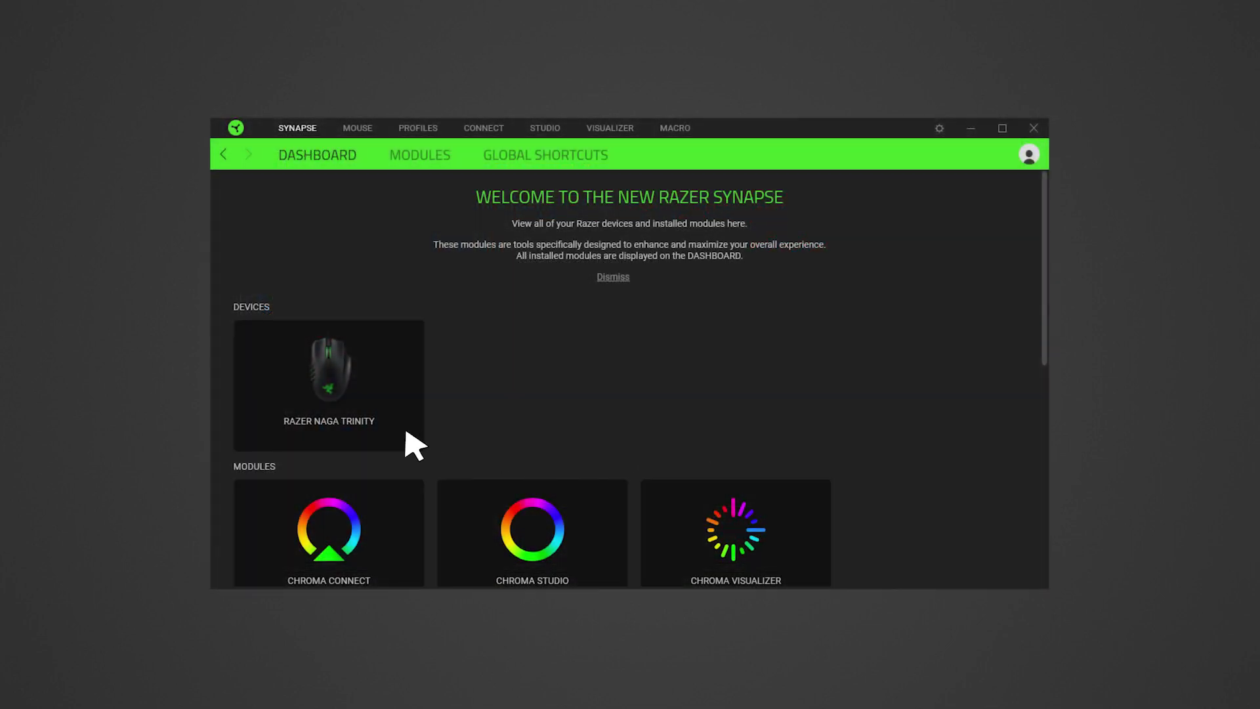
Export Razer Naga Trinity's Profile 1 as a backup, then open Synapse's settings.
left_click(410, 441)
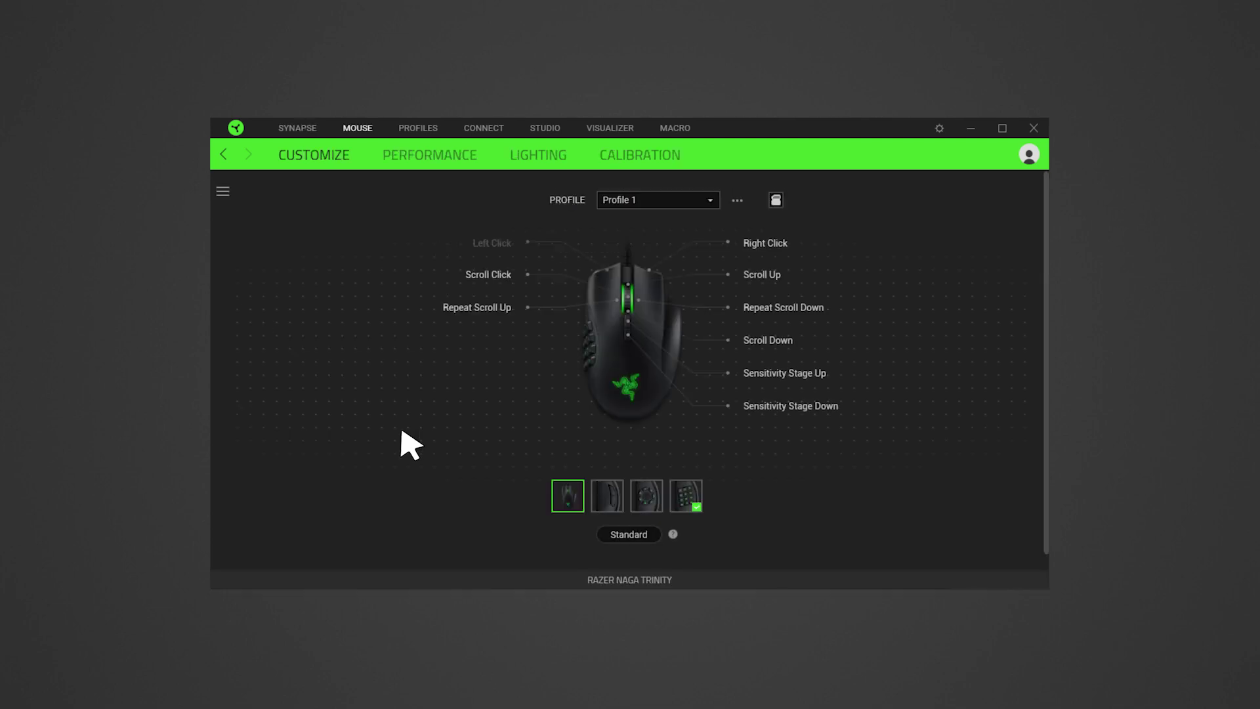
left_click(738, 201)
left_click(785, 293)
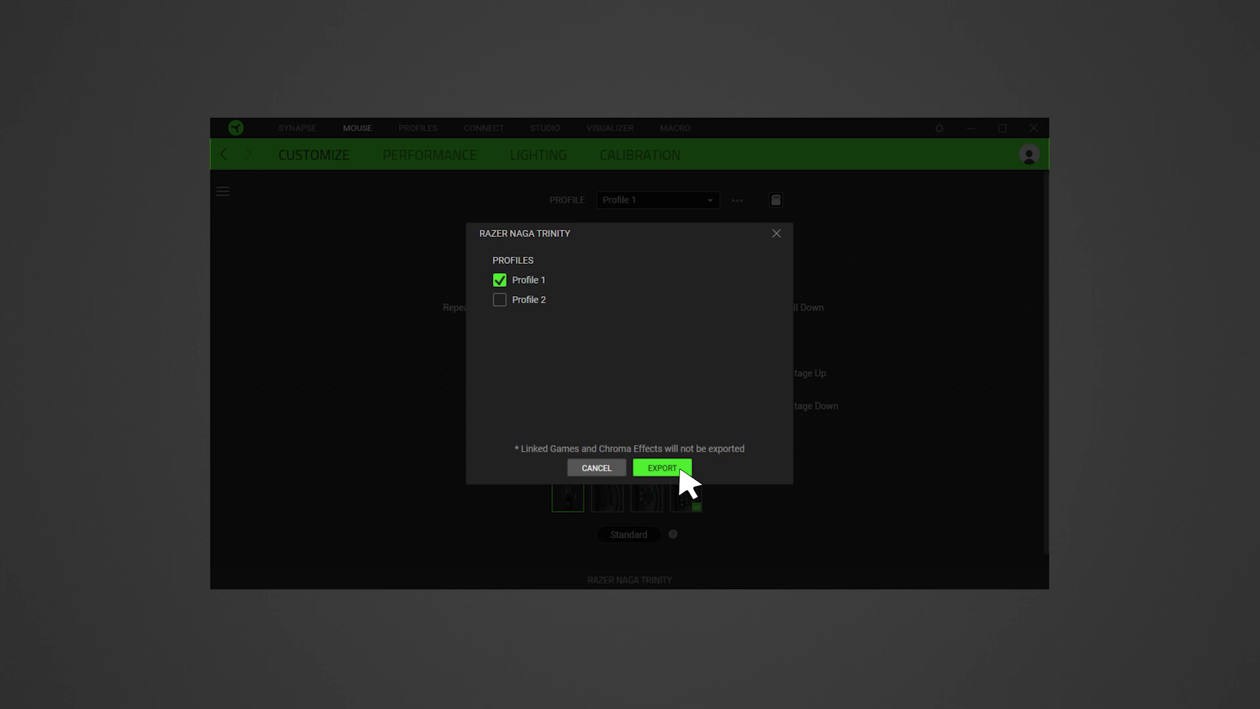
left_click(776, 233)
left_click(939, 129)
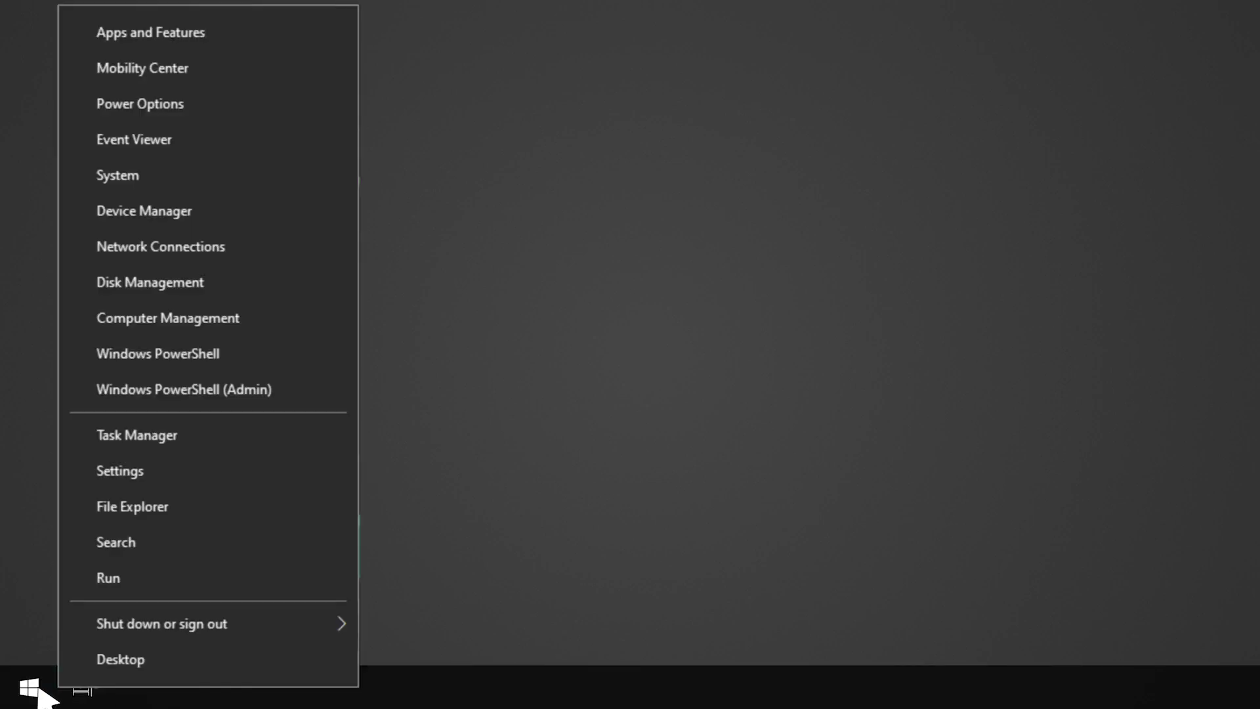
Search Apps & features for 'razer' and start uninstalling Razer Synapse.
left_click(218, 35)
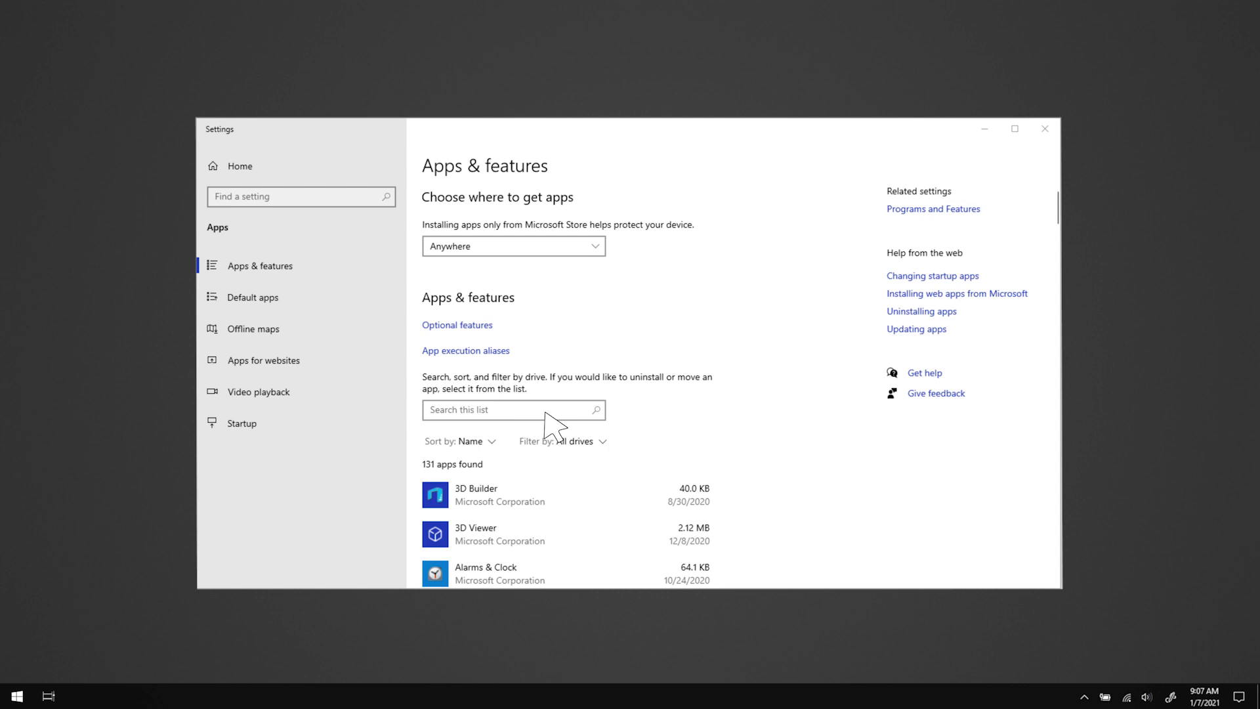
left_click(545, 413)
type("razer")
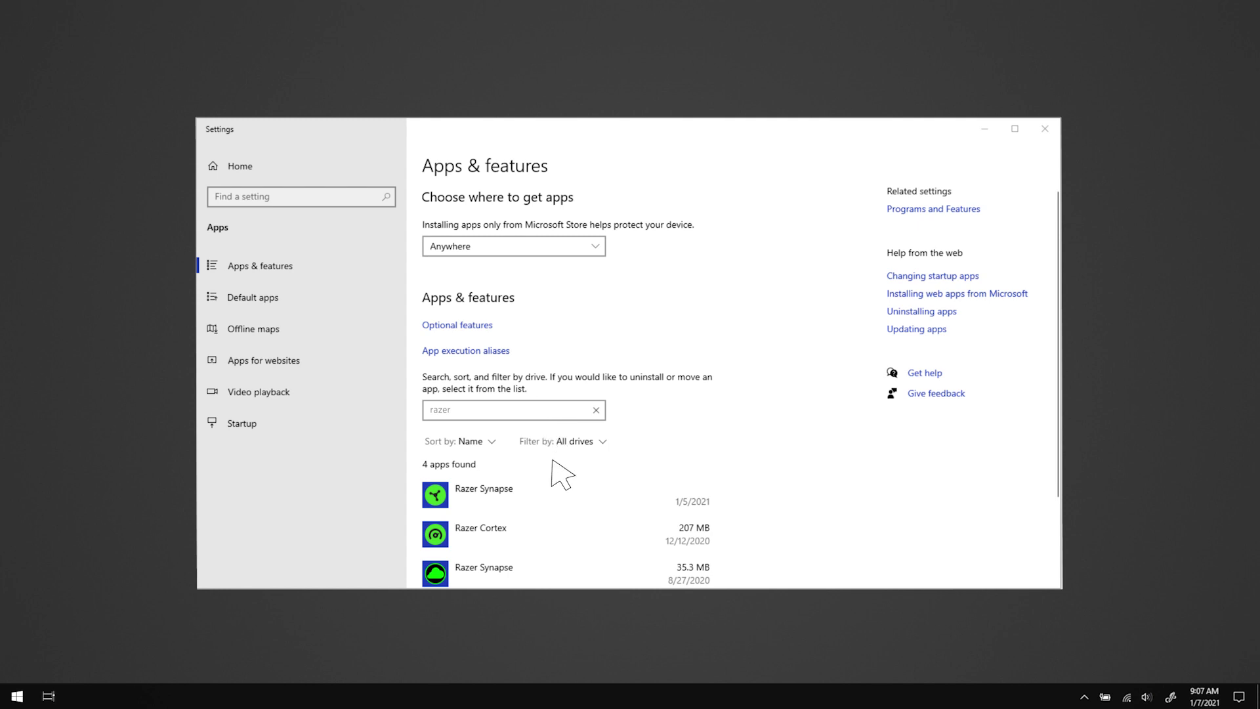
left_click(577, 504)
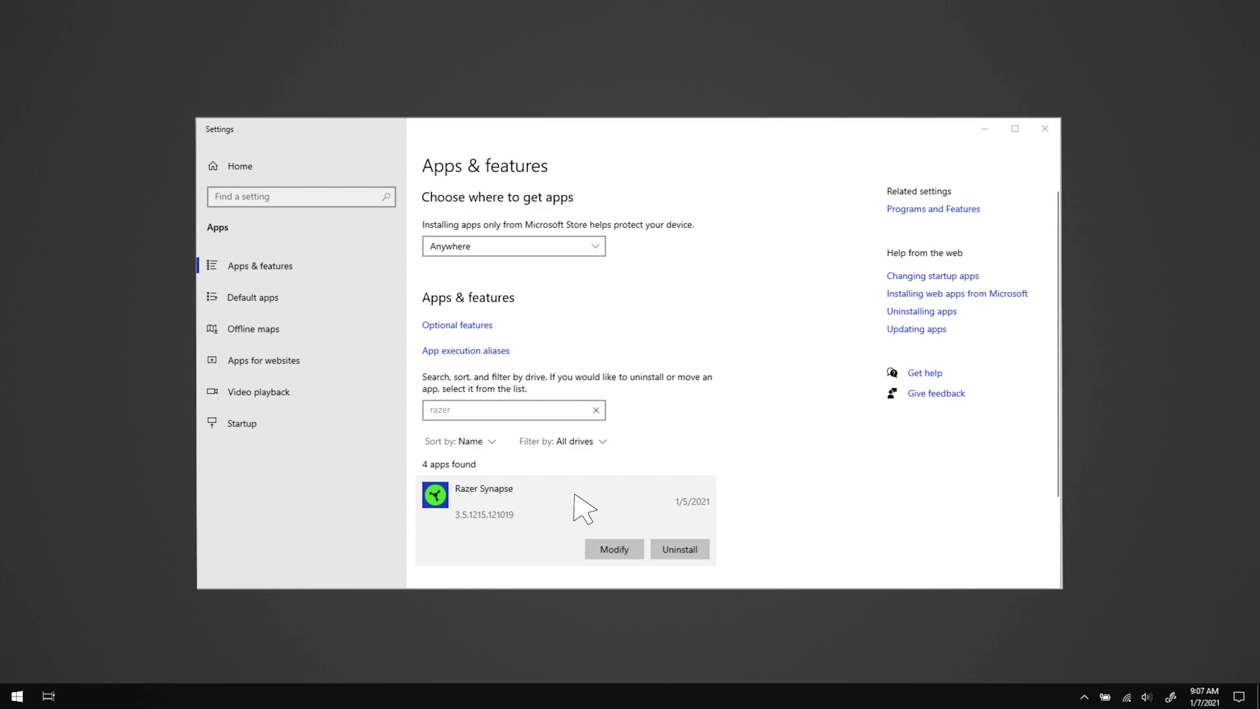
left_click(695, 555)
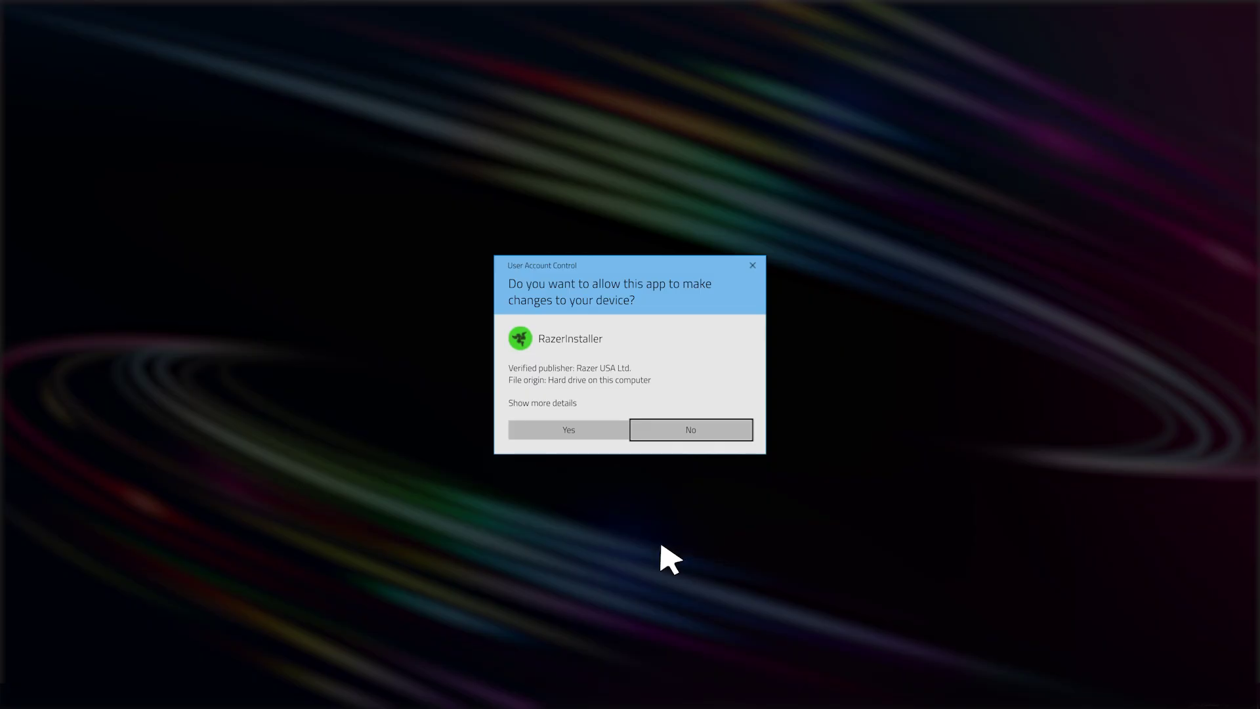
Approve the installer, uninstall all listed Razer software, and close the uninstaller when done.
left_click(583, 435)
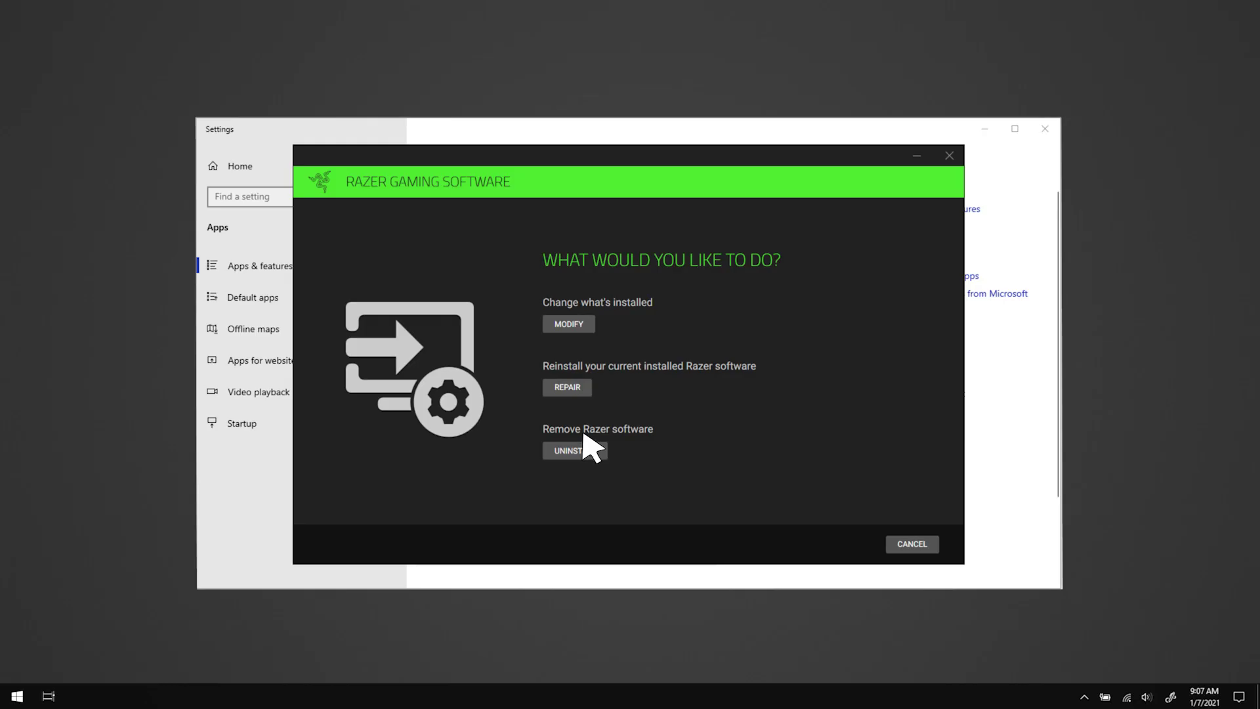
left_click(599, 455)
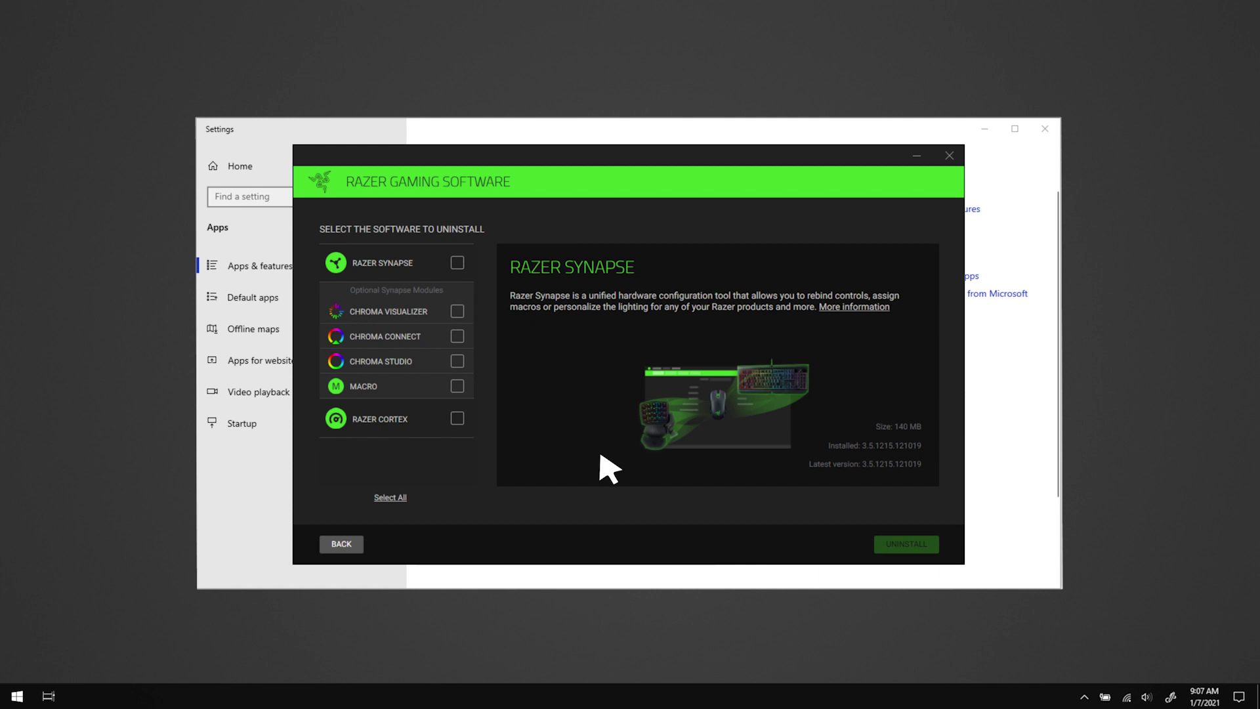
left_click(392, 497)
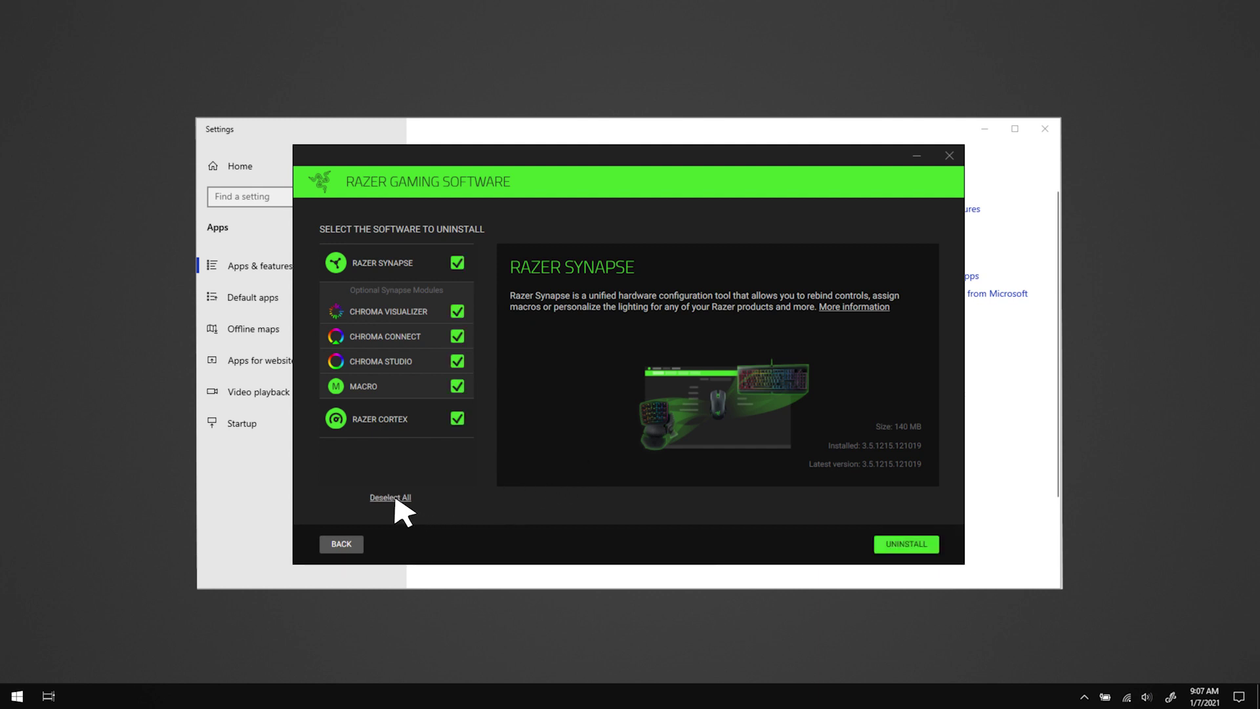
left_click(930, 550)
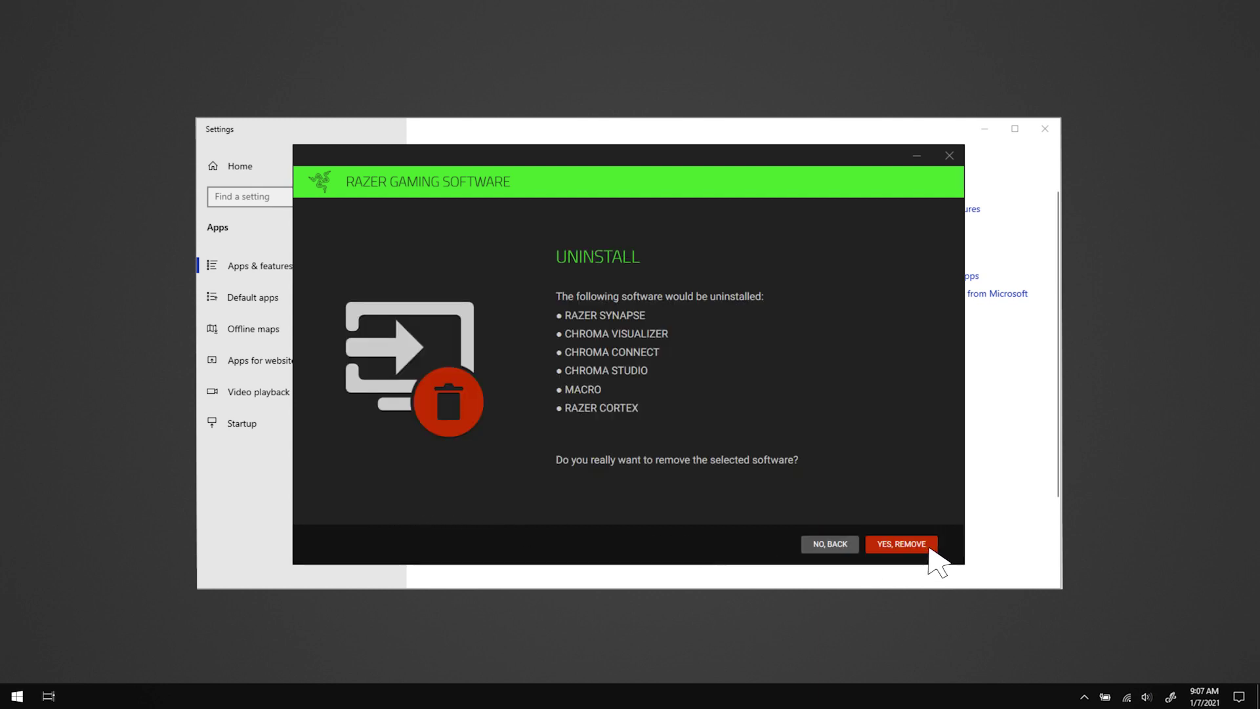
left_click(930, 549)
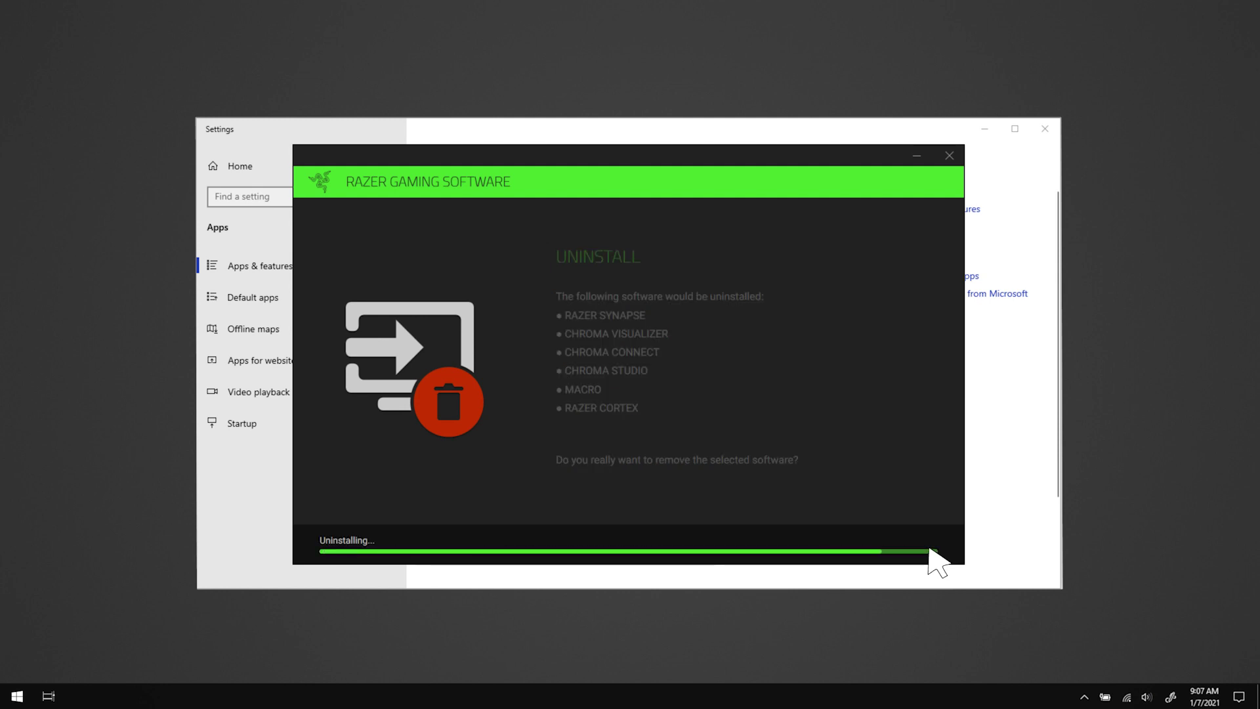
left_click(929, 549)
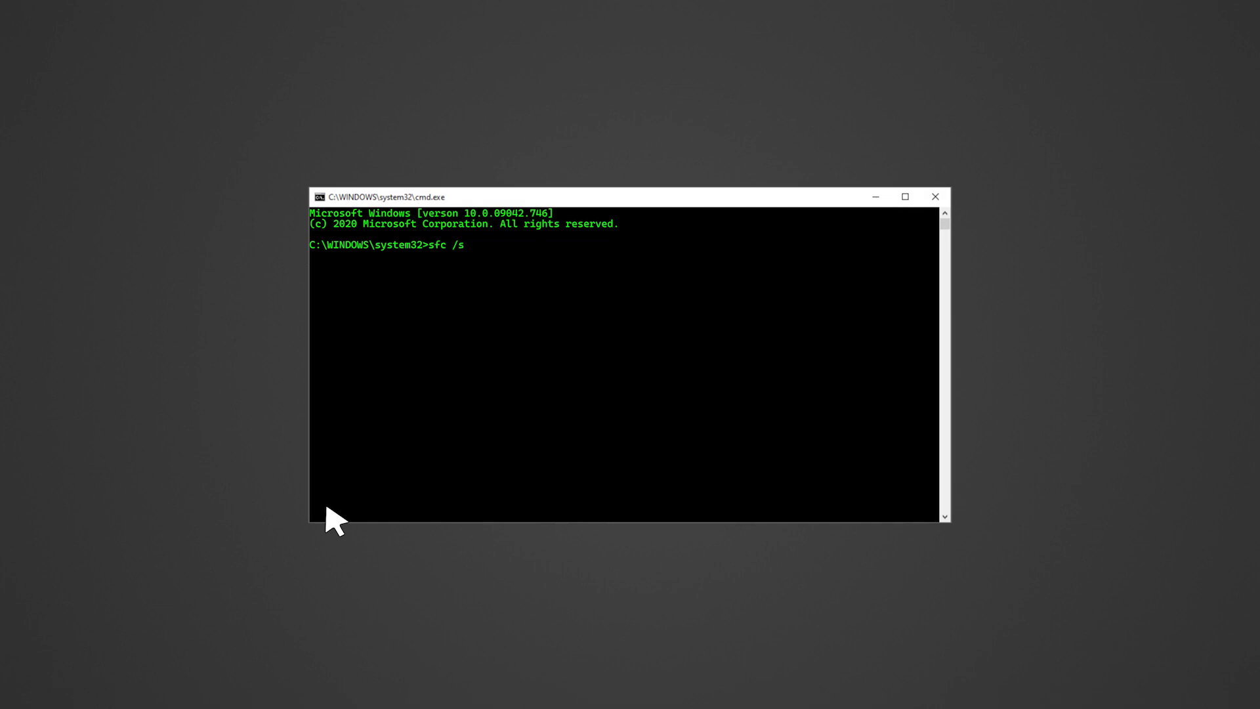
Run sfc /scannow in Command Prompt, then check Windows Update for new updates.
type("cannow")
key("Return")
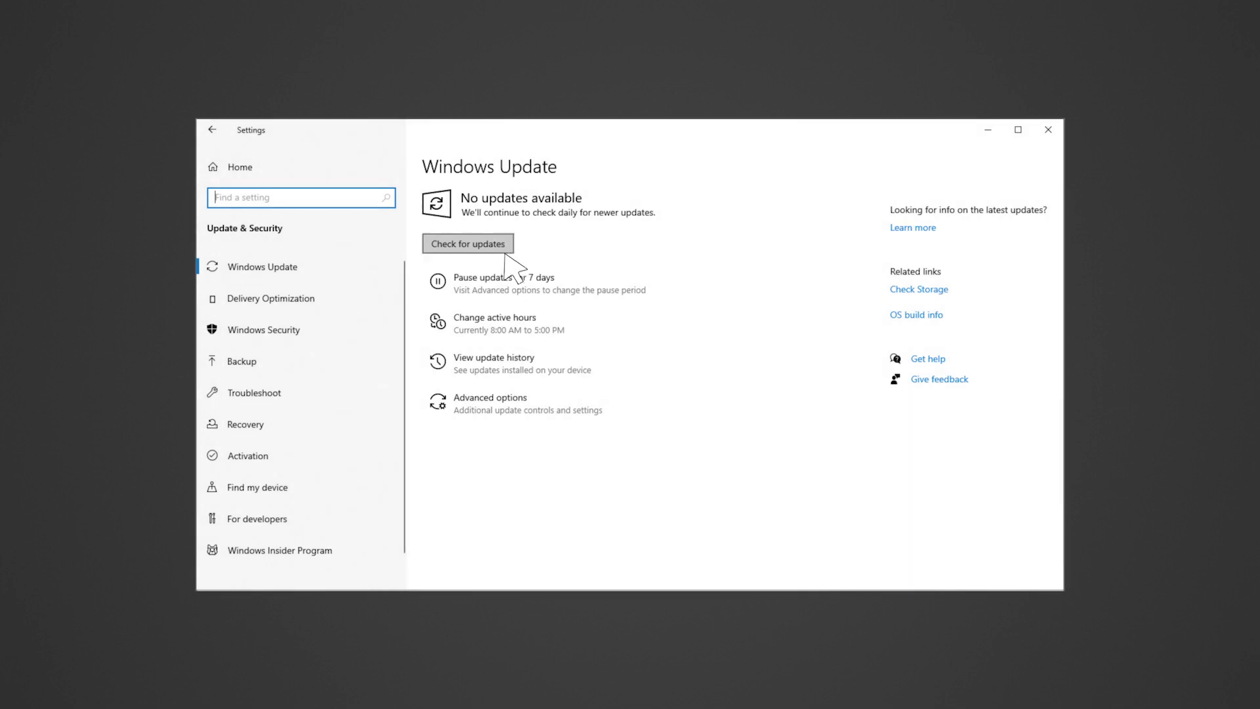
left_click(504, 248)
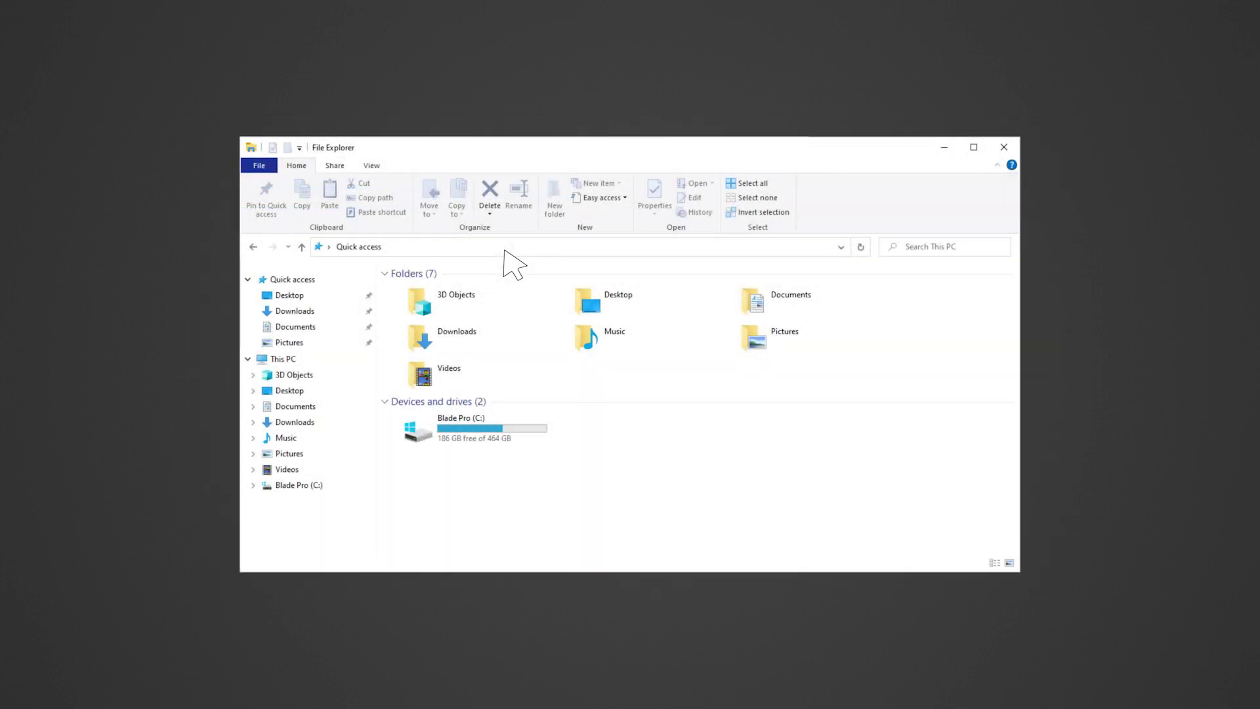
Browse to C:\Program Files (x86)\Razer, select the Synapse and Synapse3 folders, and show hidden items.
double_click(495, 432)
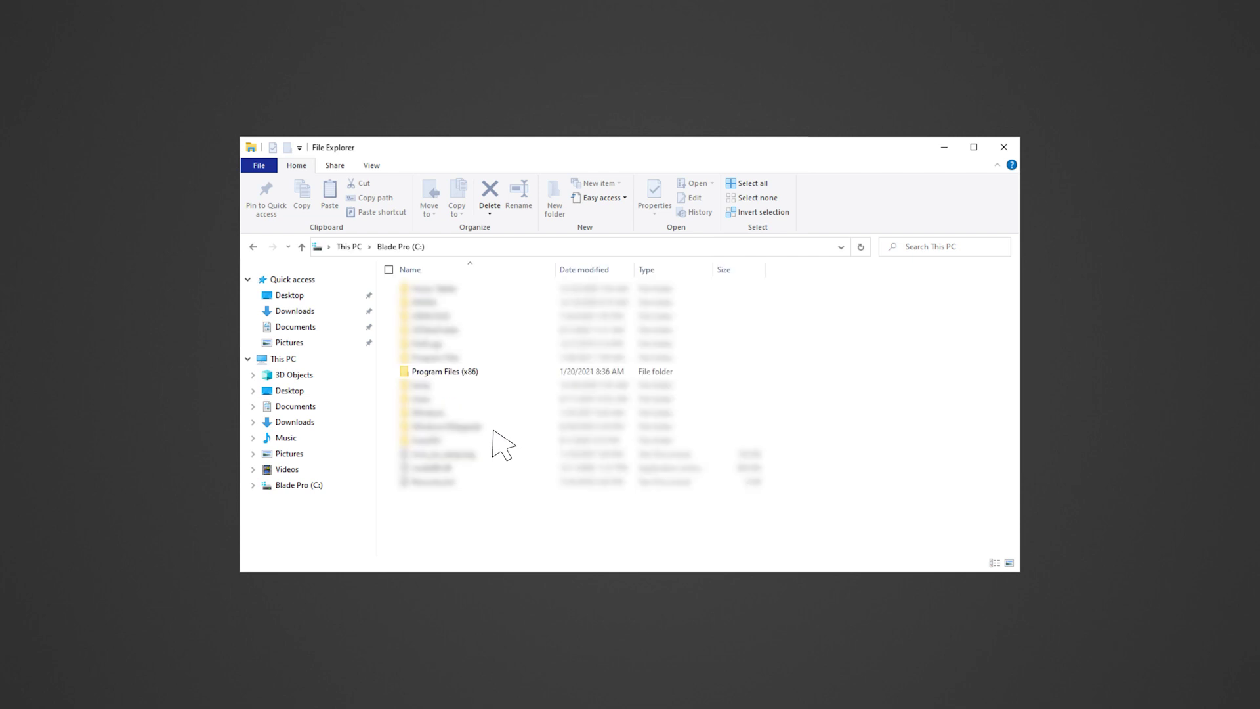
double_click(479, 372)
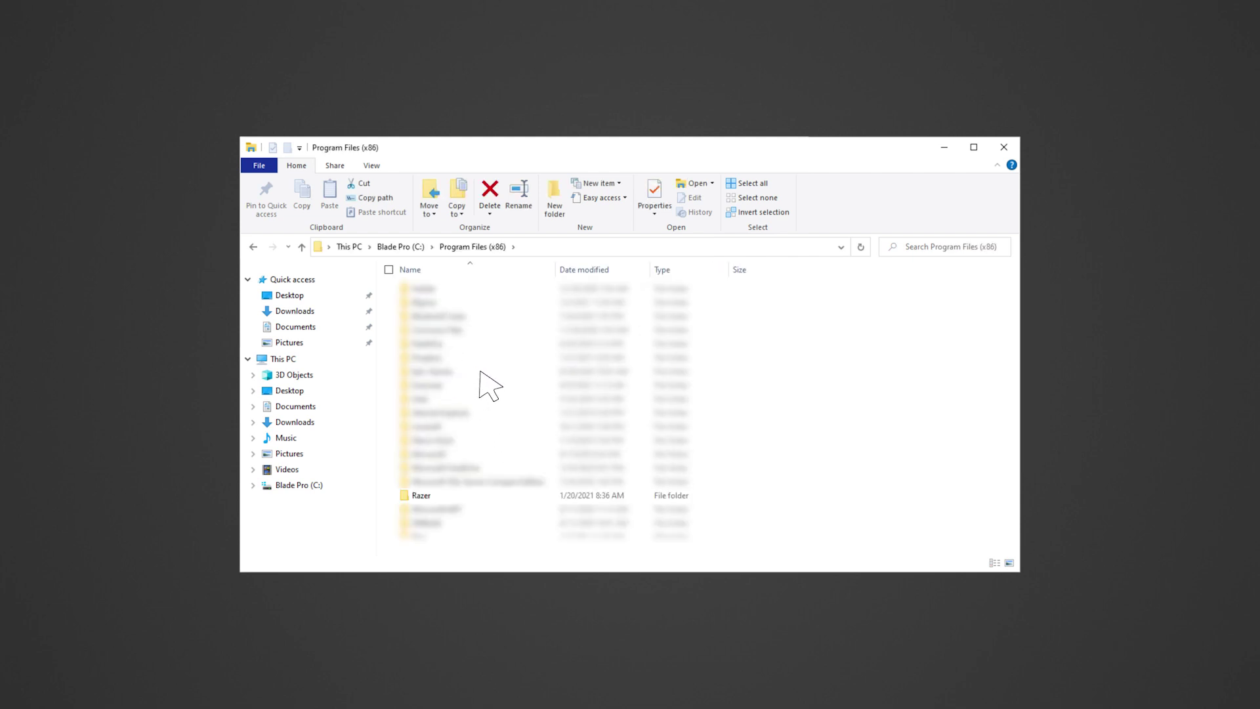
double_click(441, 496)
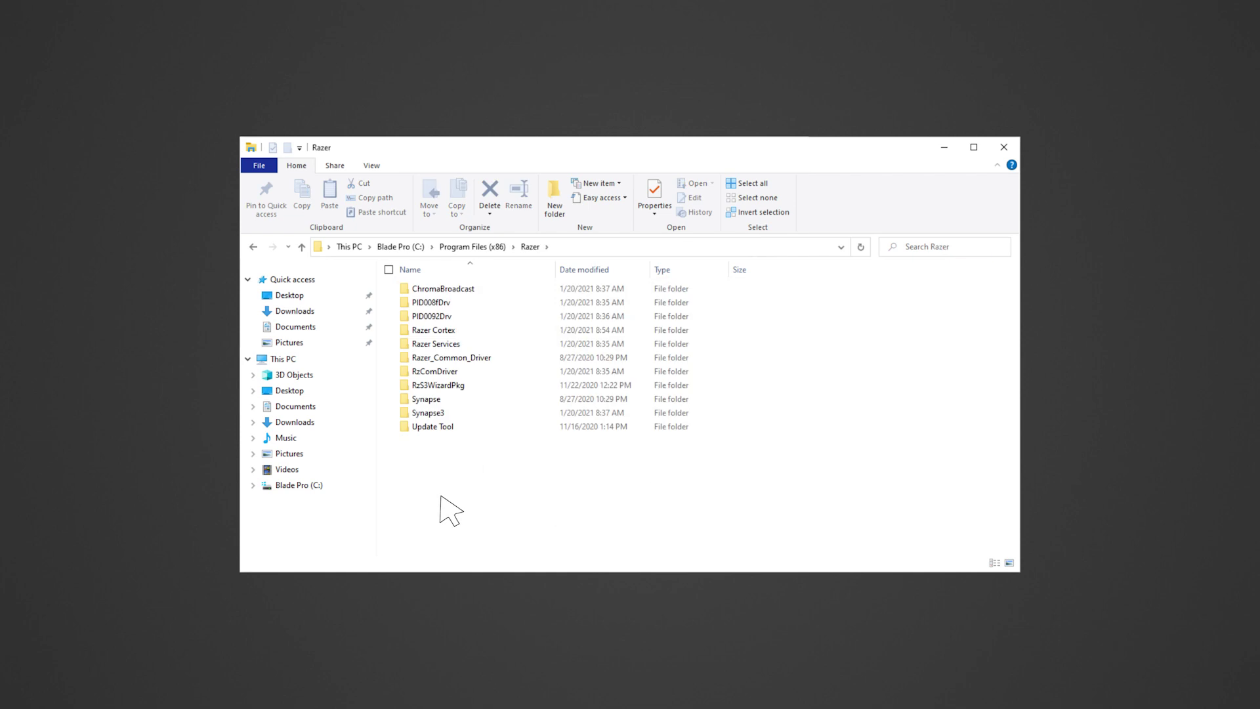
left_click(462, 400)
left_click(462, 415, "ctrl")
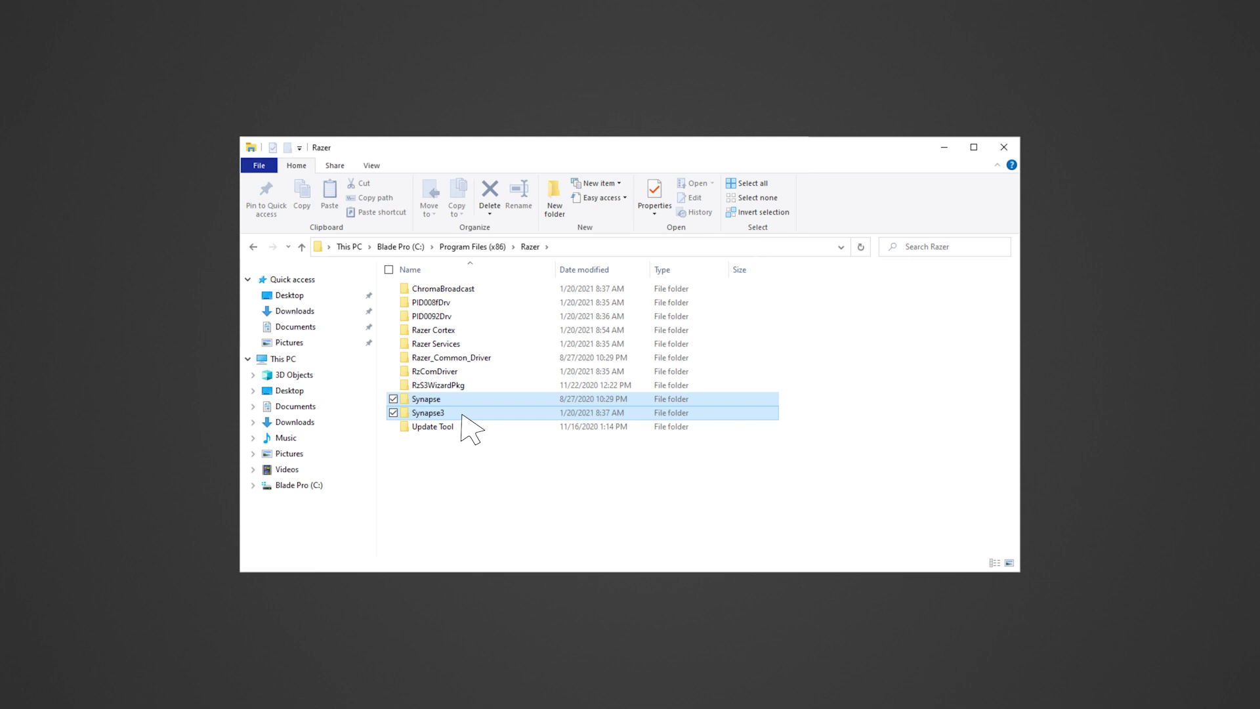
left_click(370, 166)
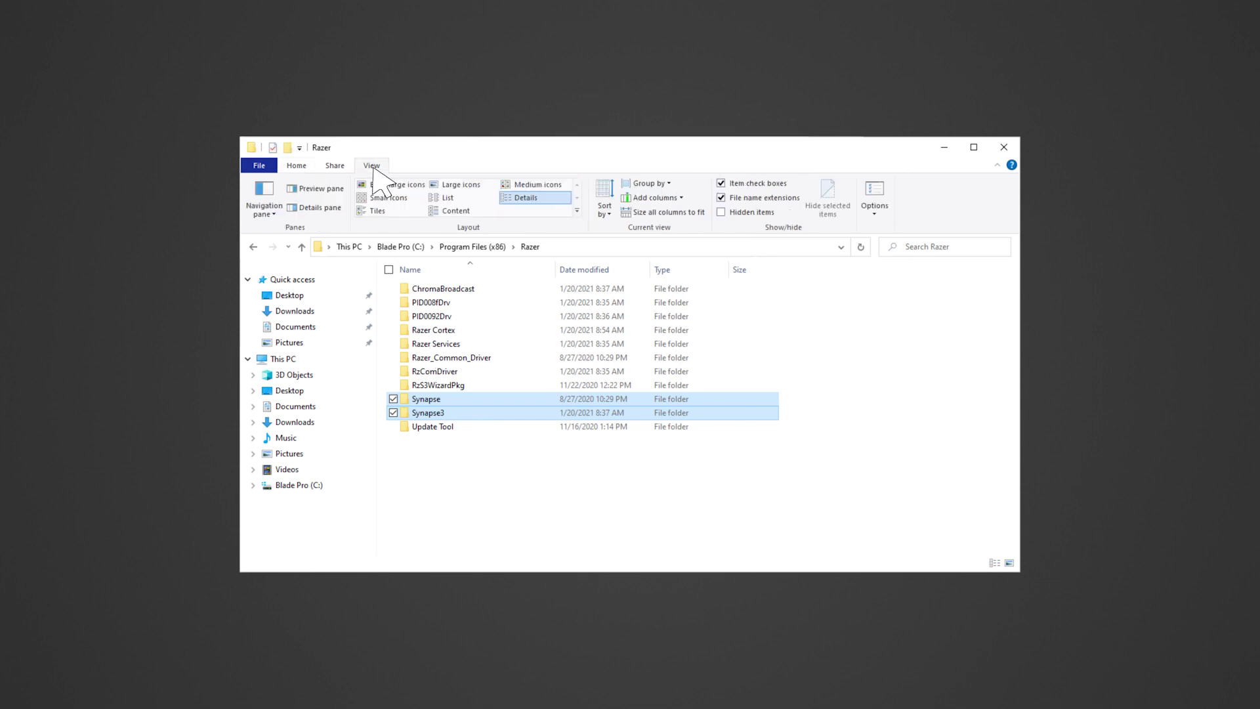
left_click(722, 212)
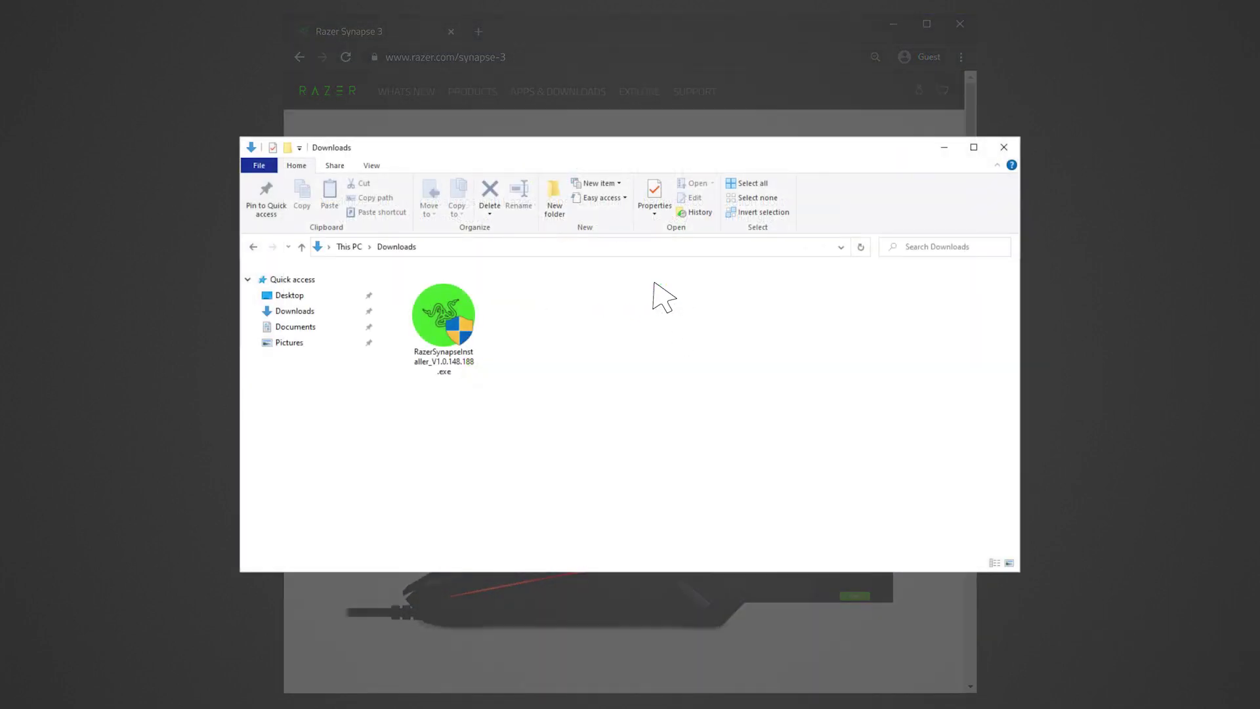
Run RazerSynapseInstaller_V1.0.148.188.exe from Downloads and install Razer Synapse.
double_click(452, 327)
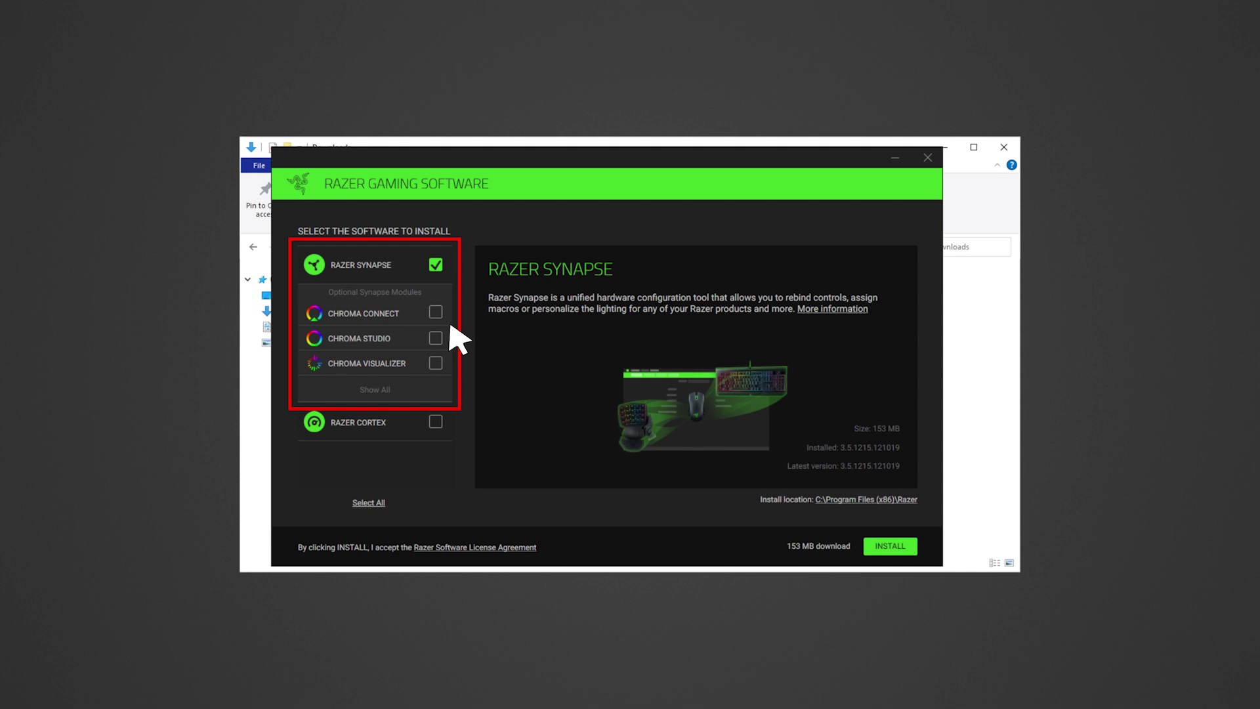
left_click(905, 547)
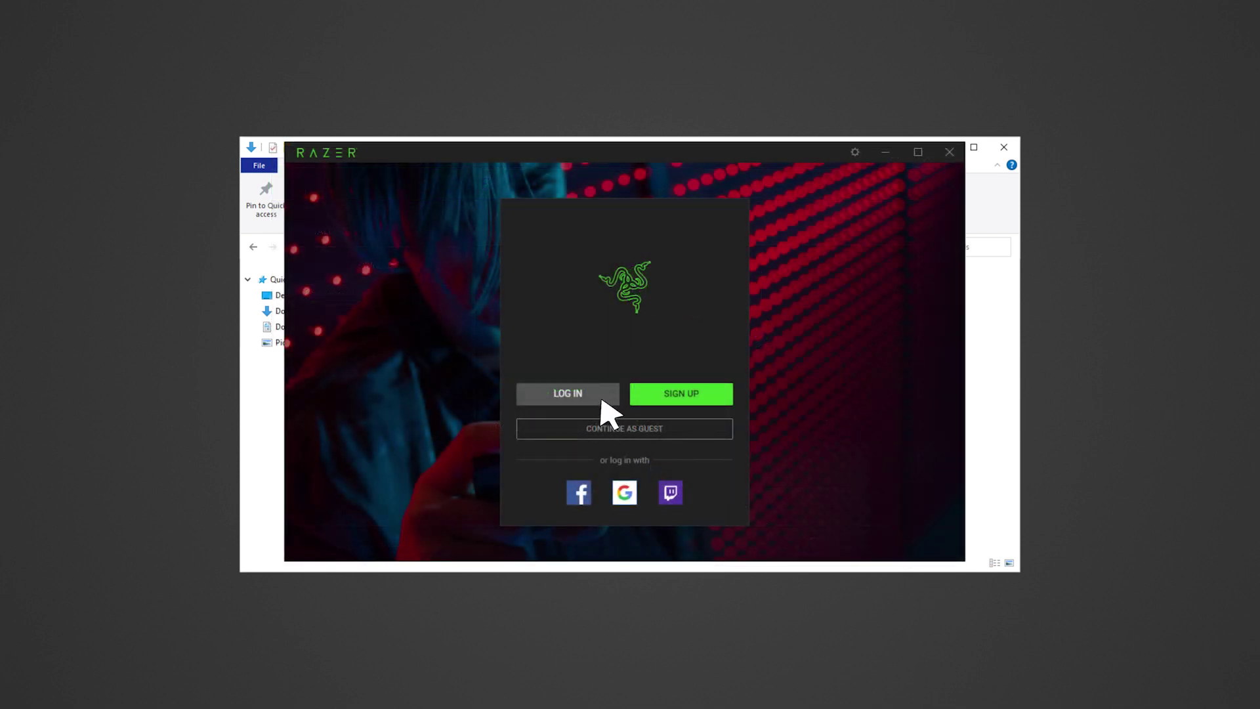
Open the Razer ID login form and enter the account's e-mail address.
left_click(600, 399)
left_click(660, 292)
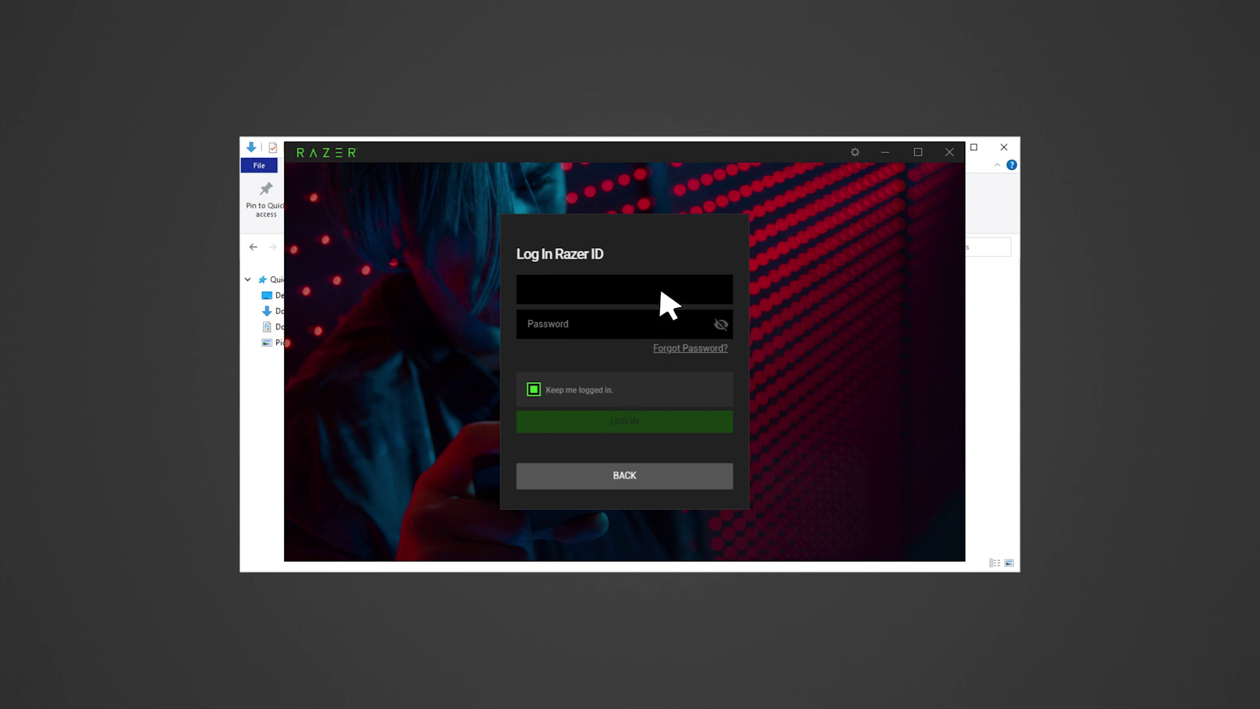
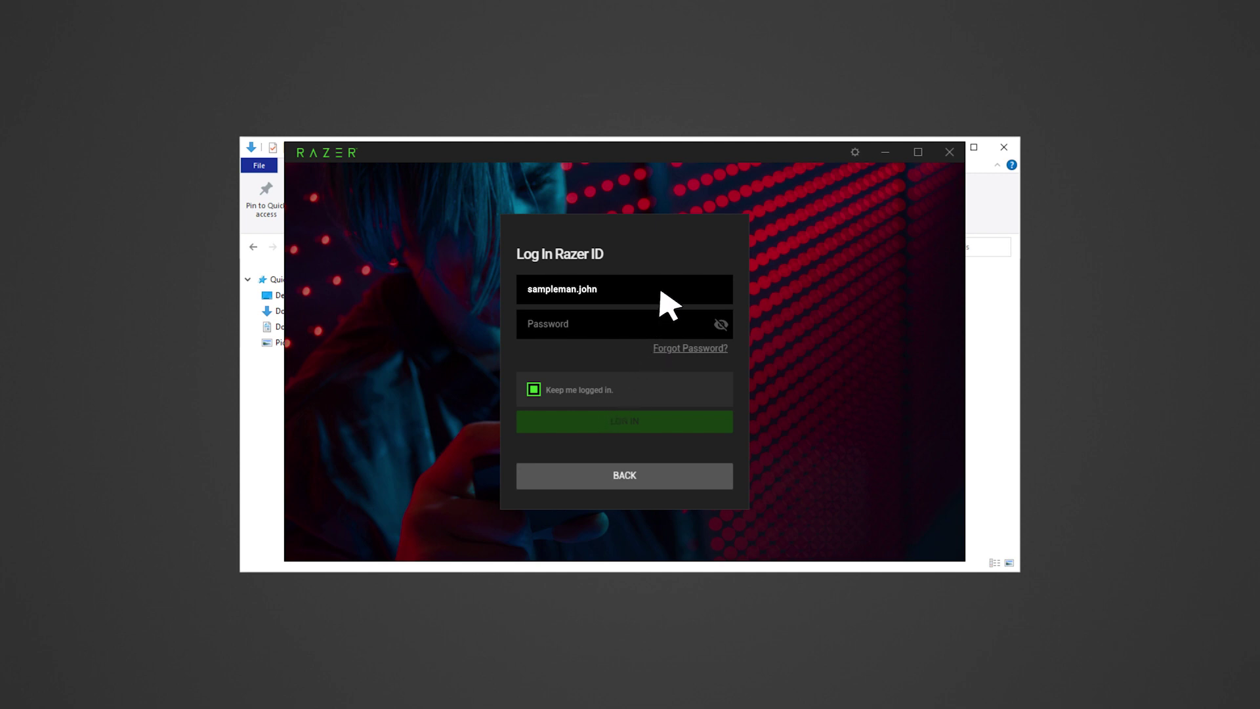